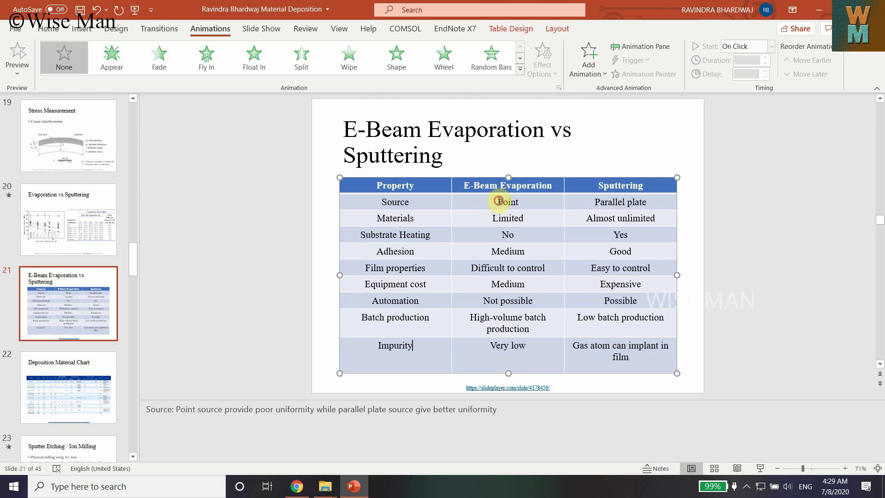
Select the Point text in the comparison table and apply an Appear entrance animation
drag(498, 201, 521, 201)
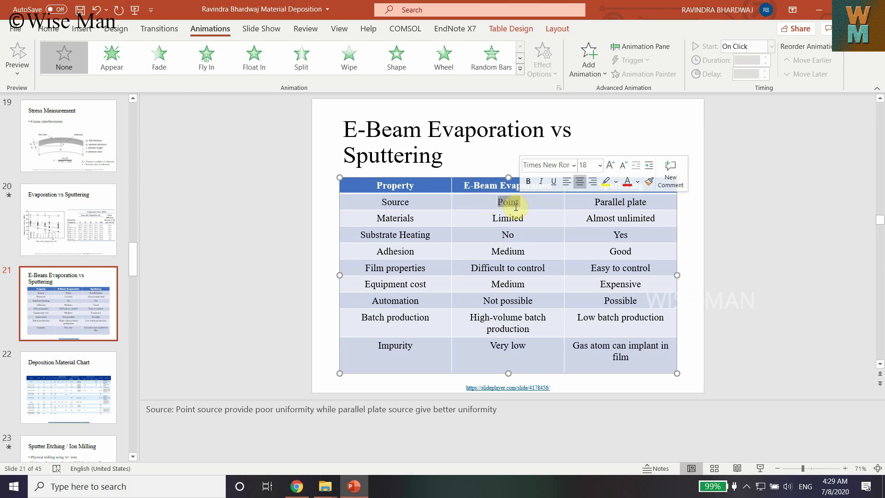
click(118, 66)
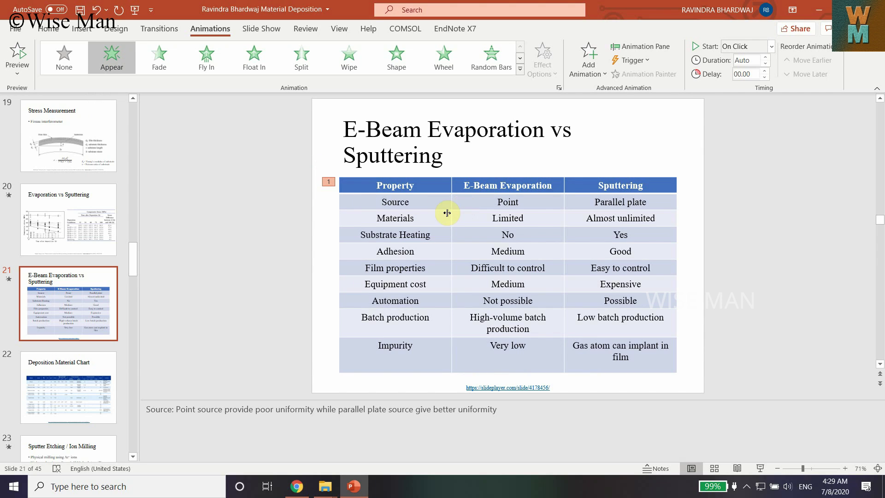
Select the Limited and Almost unlimited cells and switch the table's animation to Fade
click(493, 218)
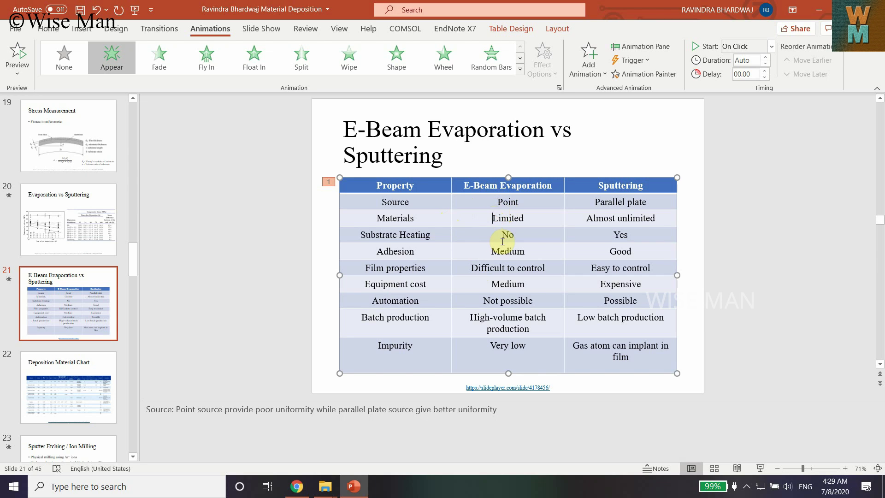
drag(492, 219, 526, 219)
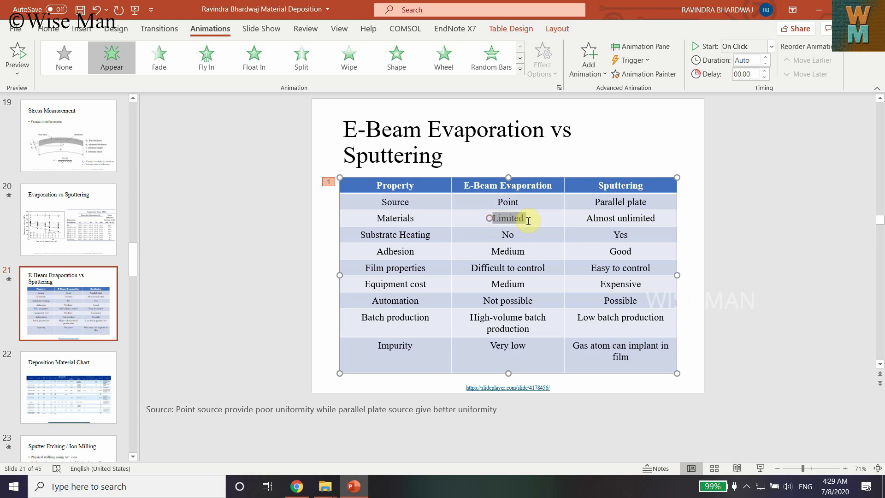
drag(588, 219, 645, 220)
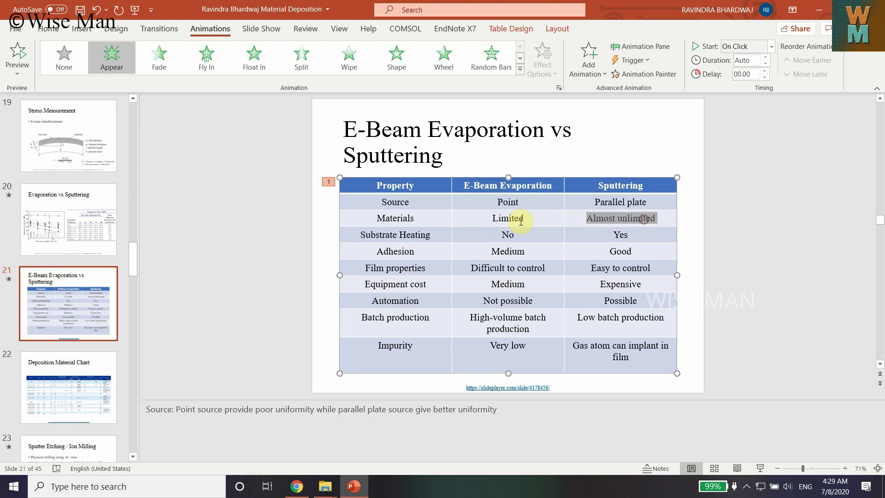
shift+click(491, 218)
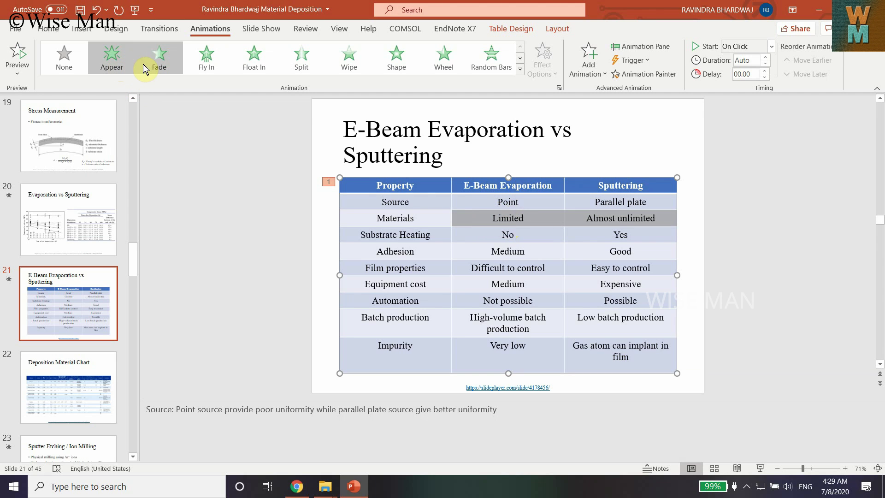
click(160, 59)
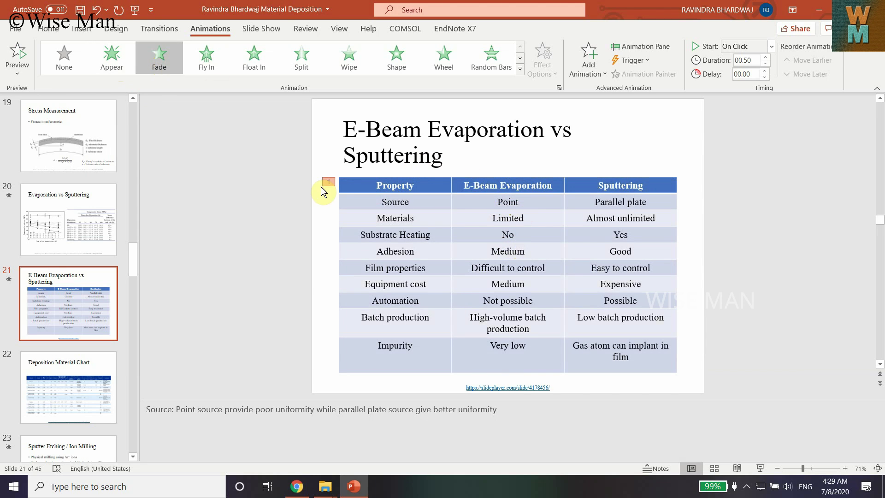
click(761, 468)
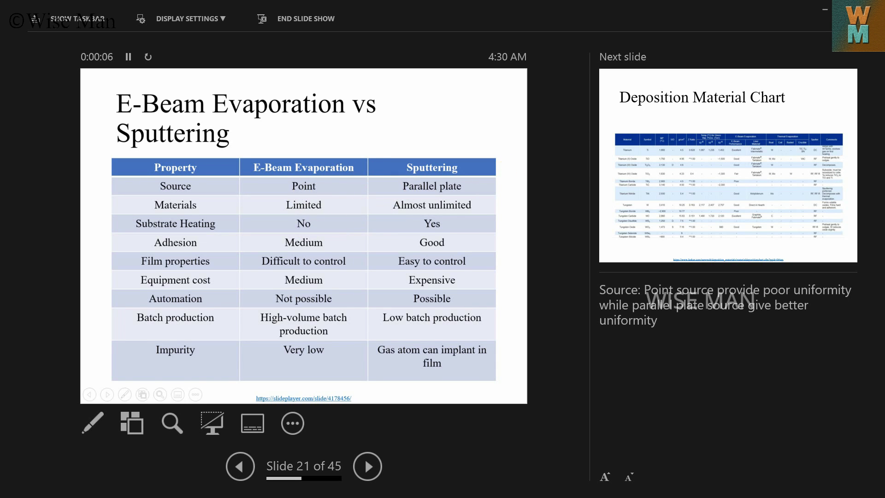
key(Escape)
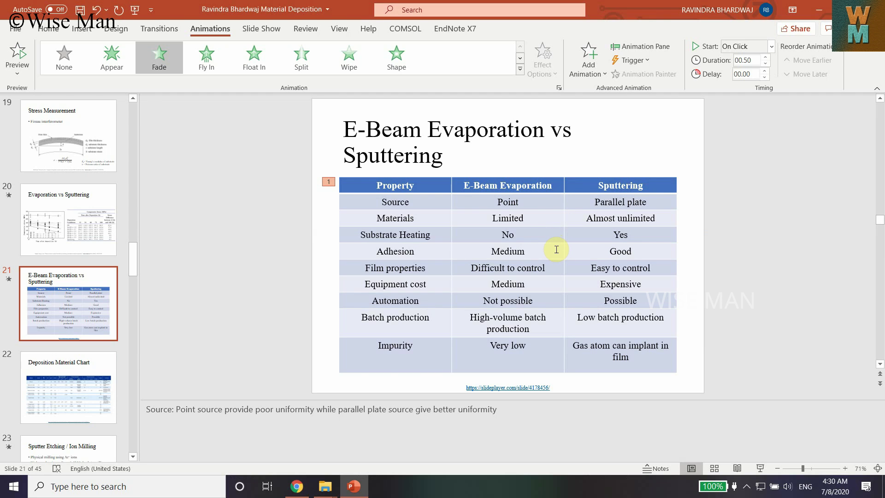
Duplicate slide 21 as a new slide 22
right_click(93, 281)
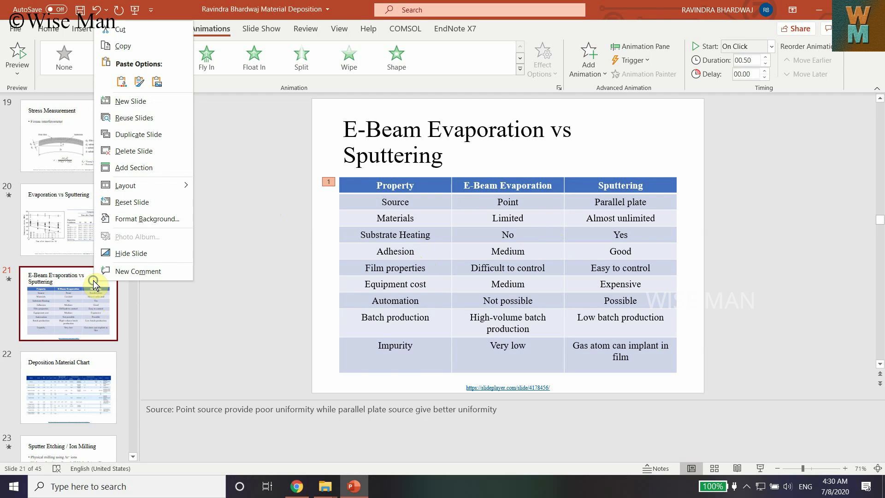
click(131, 138)
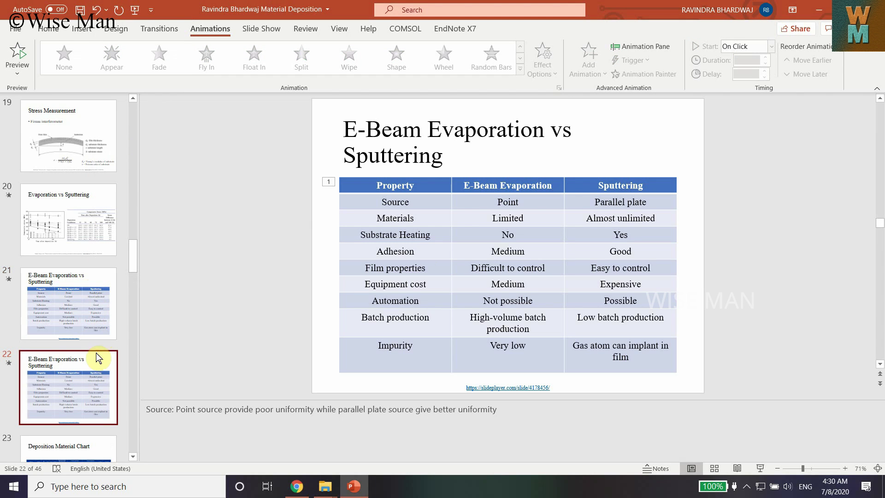
click(109, 359)
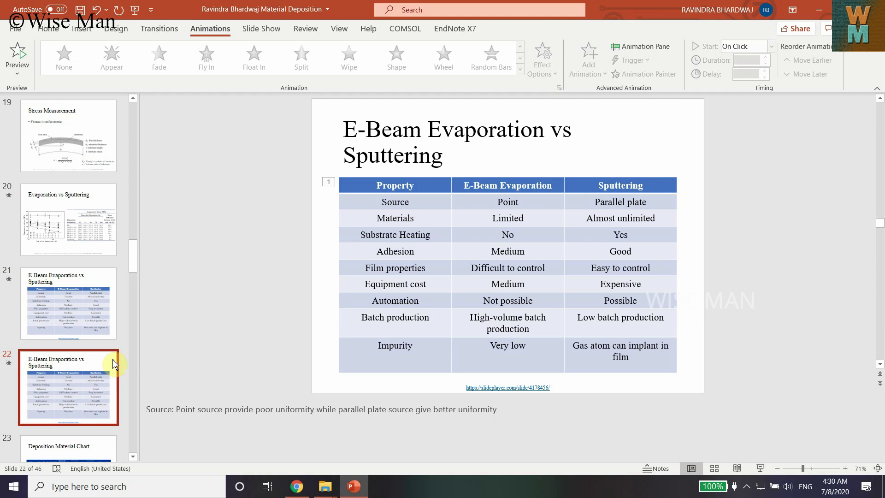
click(93, 307)
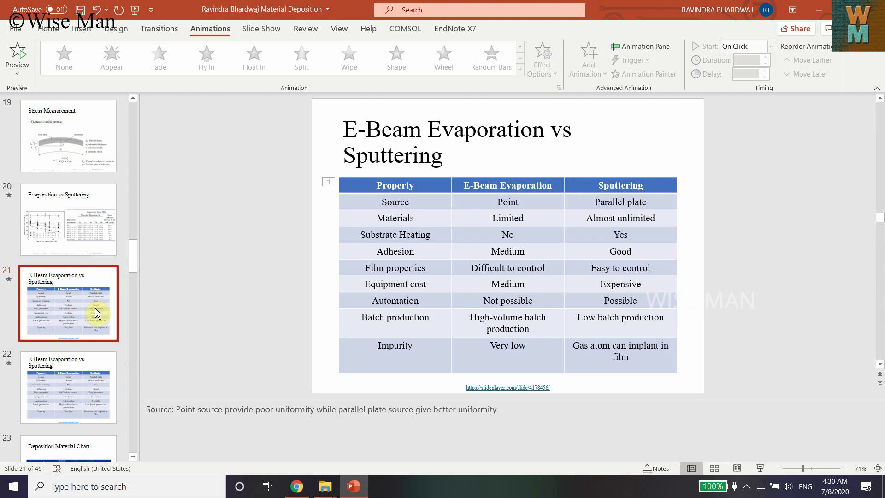
click(99, 368)
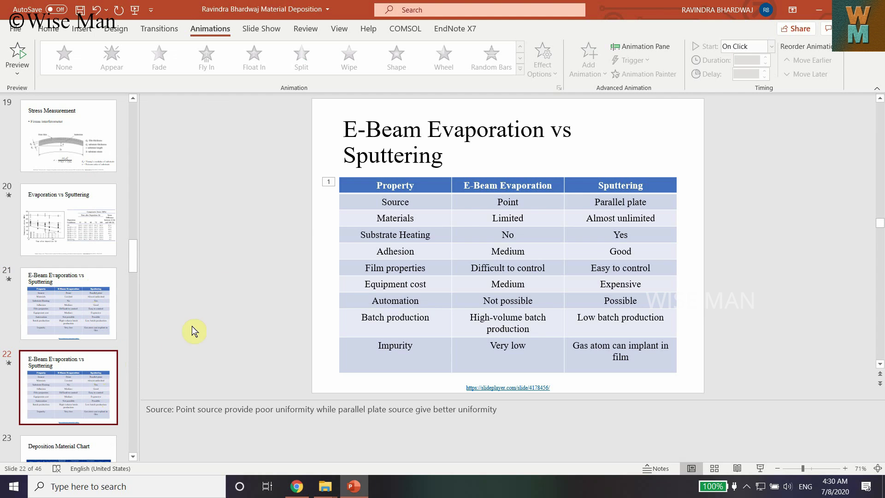
Delete the table's animation on slide 22 so the copy has none
click(329, 182)
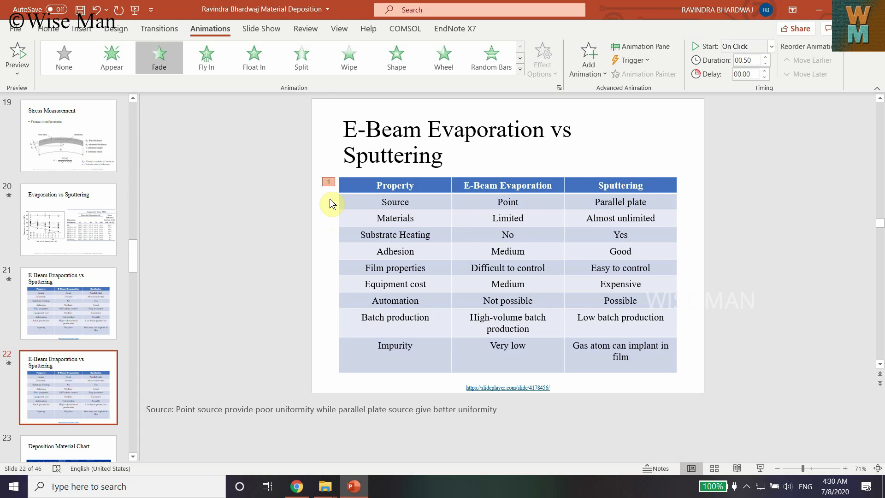
key(Delete)
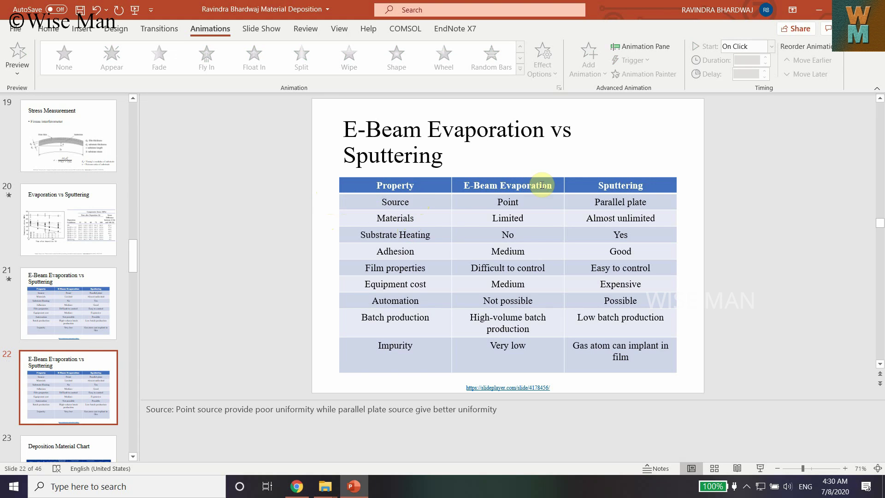
click(562, 177)
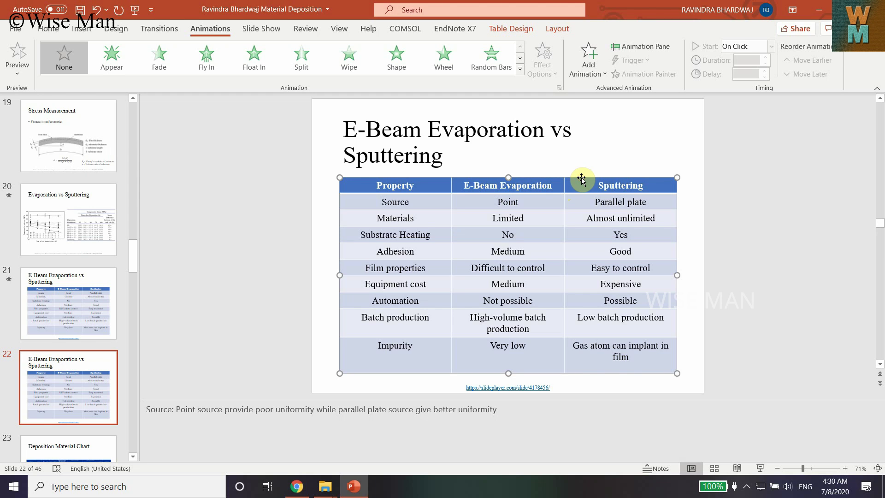
Copy the table and paste it onto slide 22 as a Picture (Enhanced Metafile)
click(49, 29)
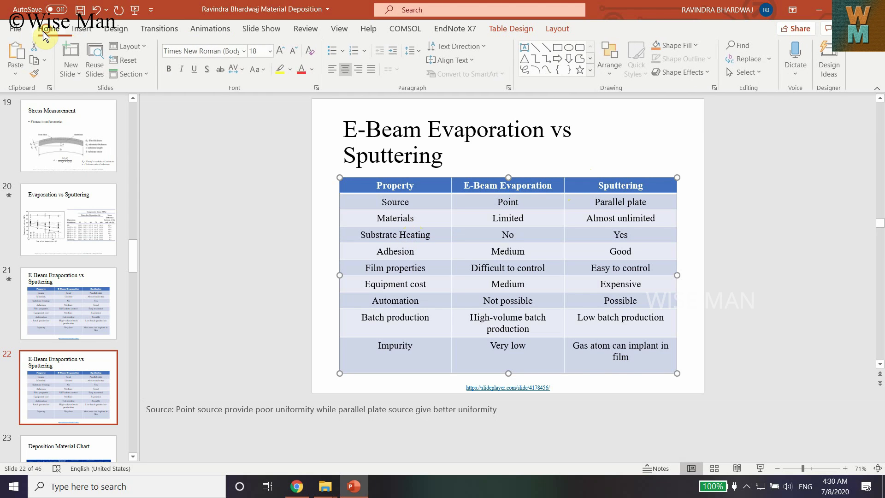
click(37, 65)
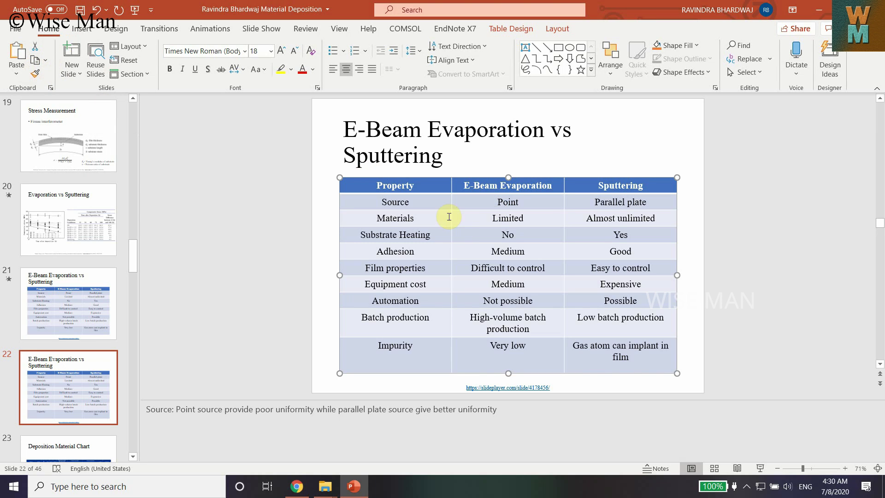
click(17, 74)
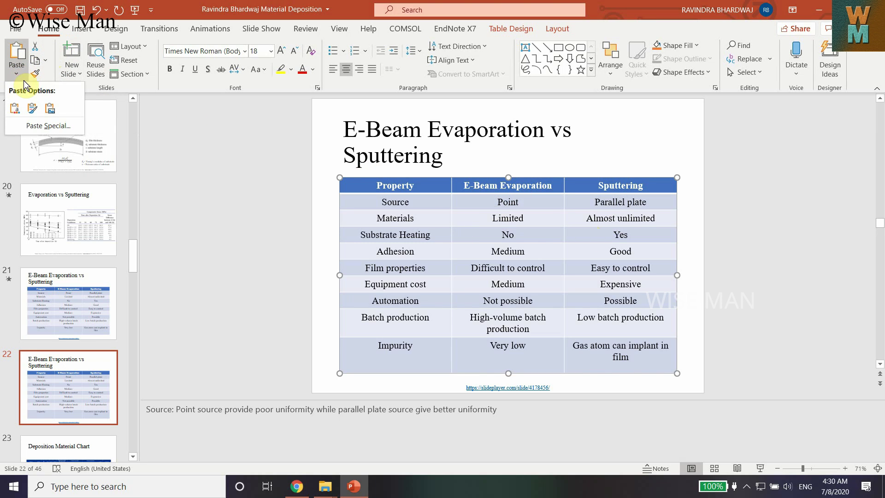
click(26, 127)
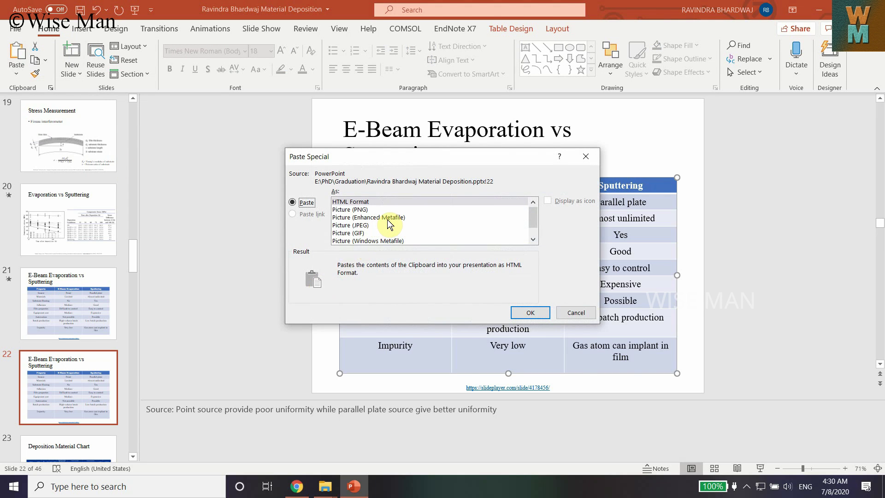
click(357, 218)
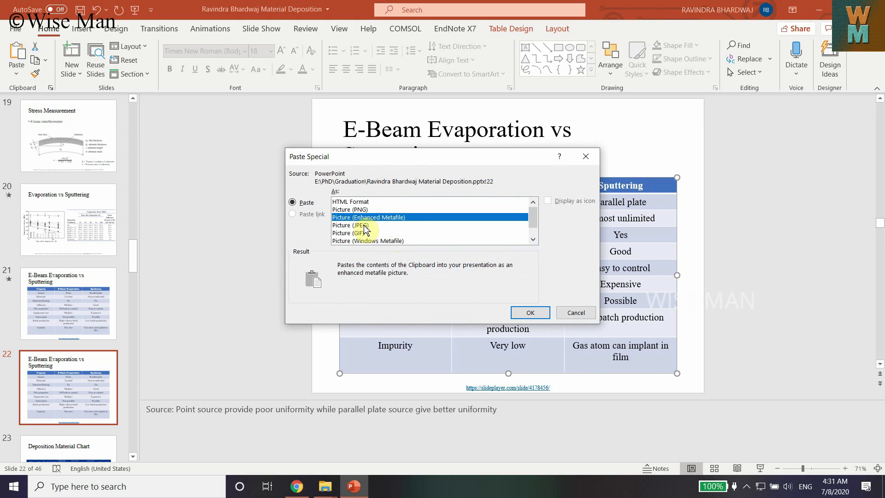
click(530, 313)
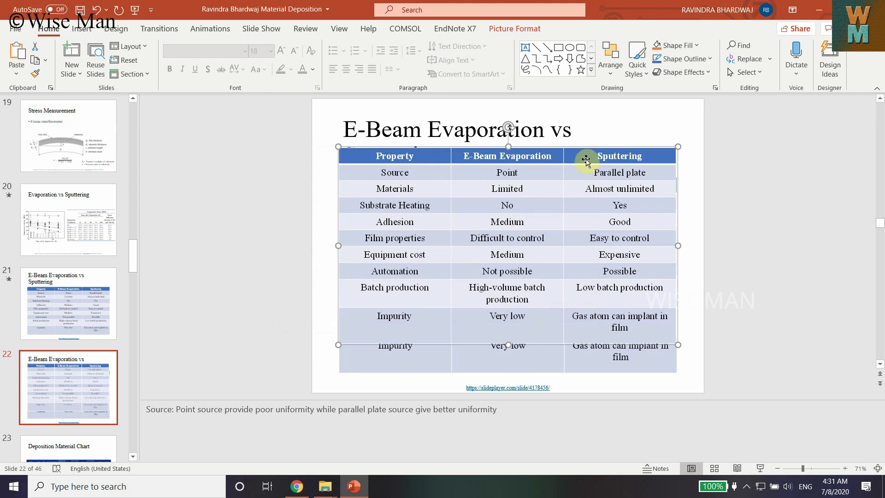
Move the table picture down onto the original table and nudge it into exact alignment
drag(599, 150, 589, 184)
drag(654, 184, 655, 186)
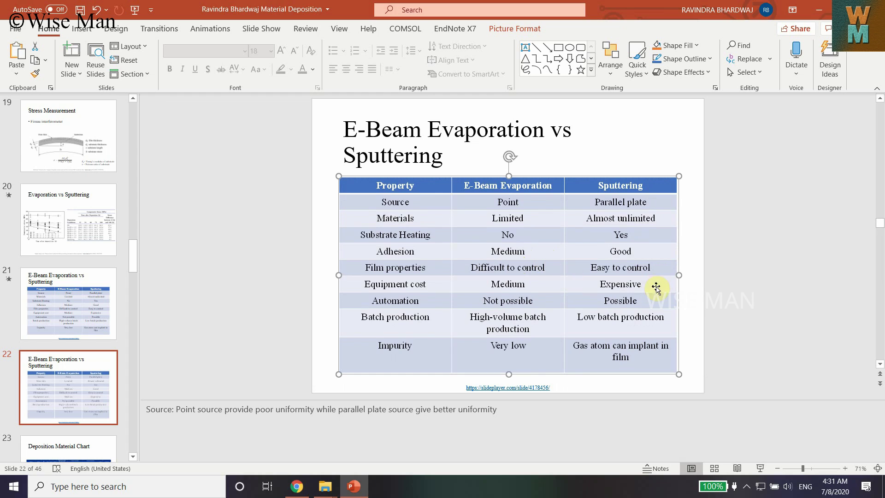
click(689, 279)
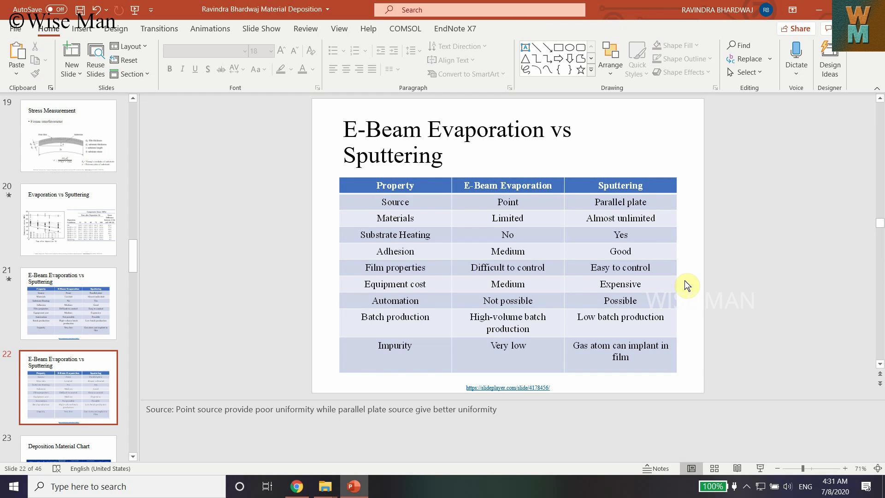
click(516, 182)
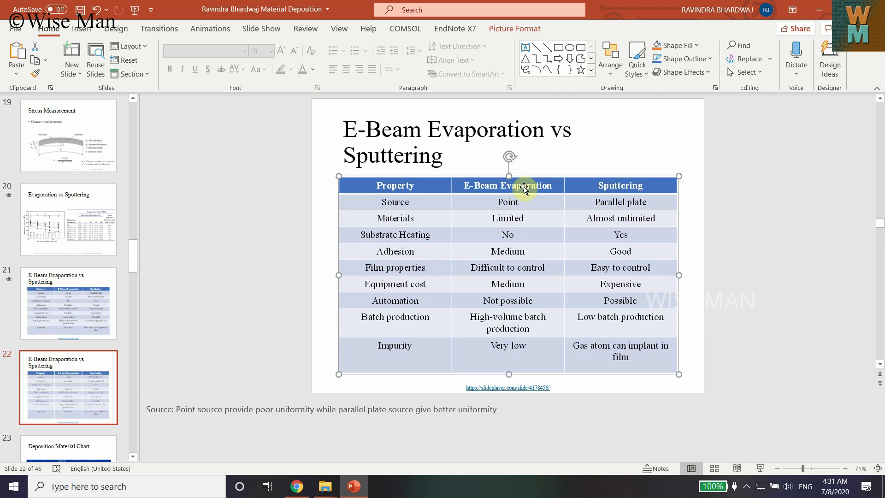
Ungroup the table picture and confirm converting it to a Microsoft Office drawing object
click(612, 69)
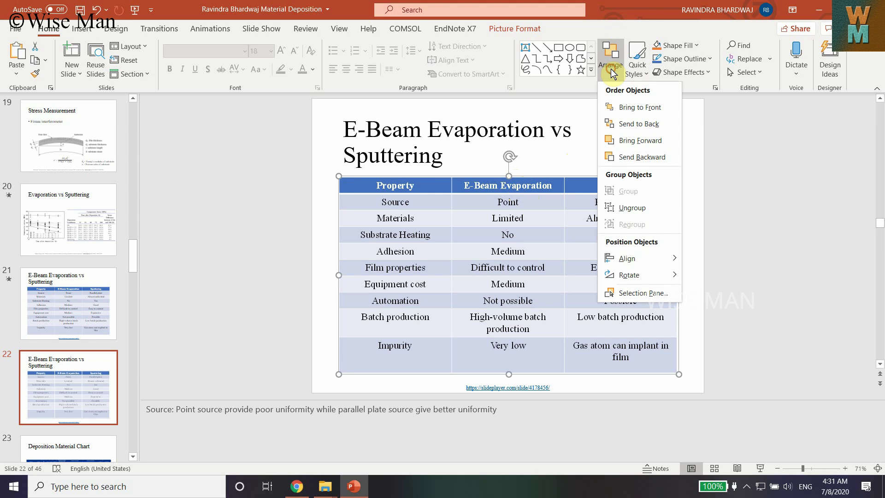
click(638, 212)
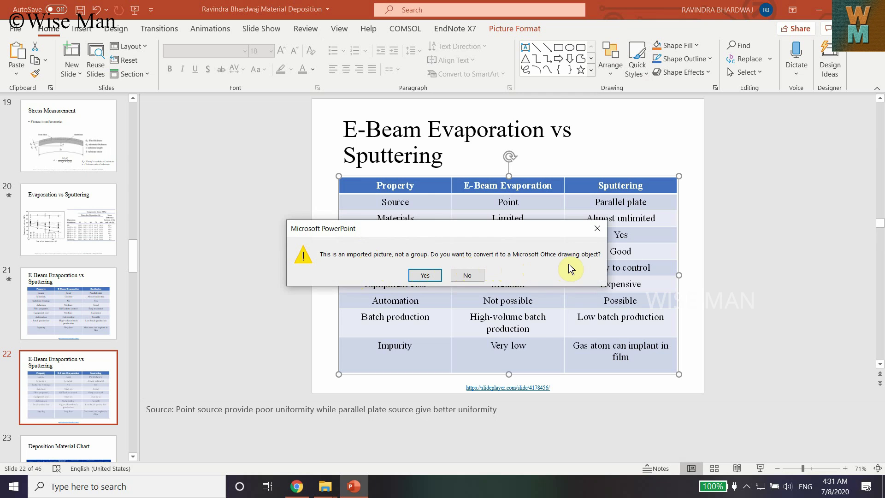
click(426, 276)
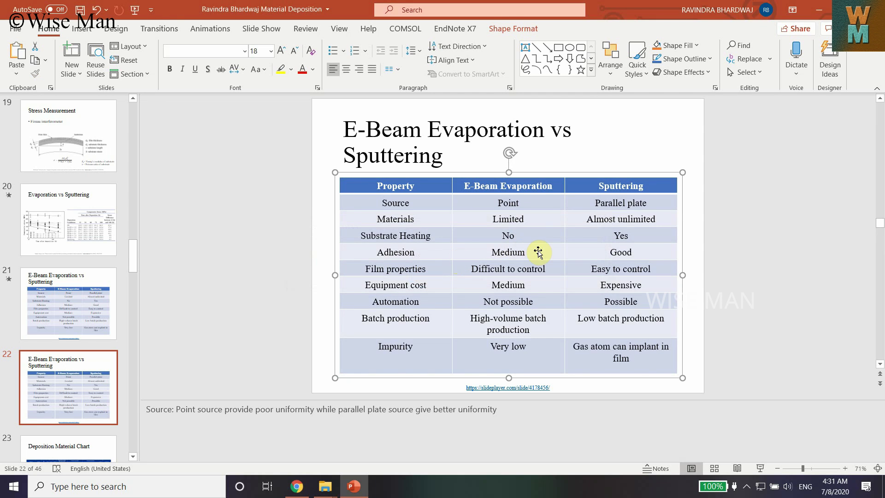
Try an Appear animation on the Point text box, then remove it
click(510, 202)
drag(524, 204, 521, 203)
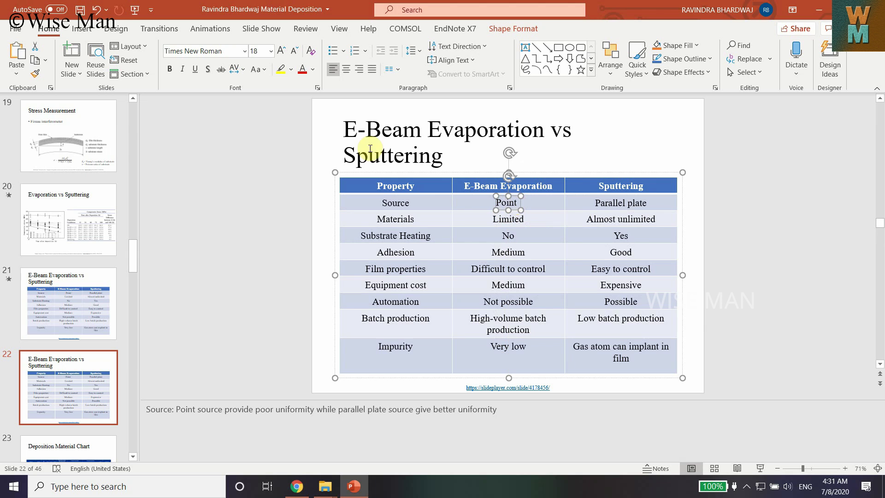
click(215, 30)
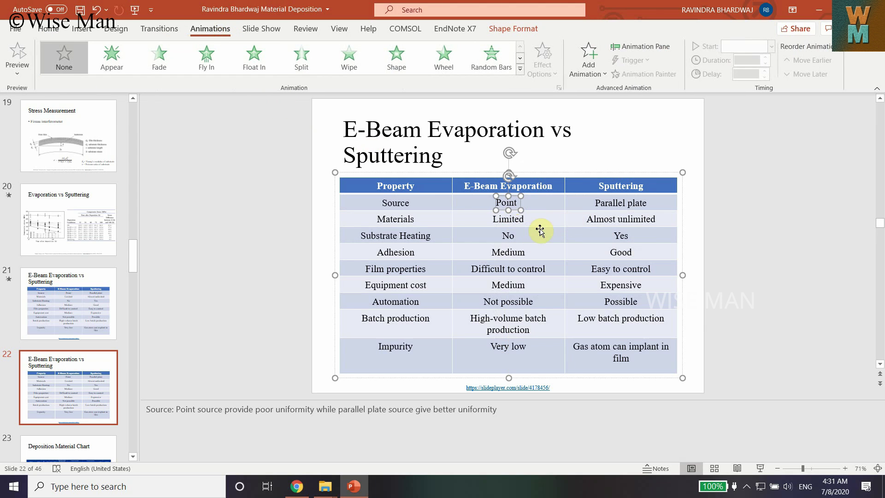
click(115, 63)
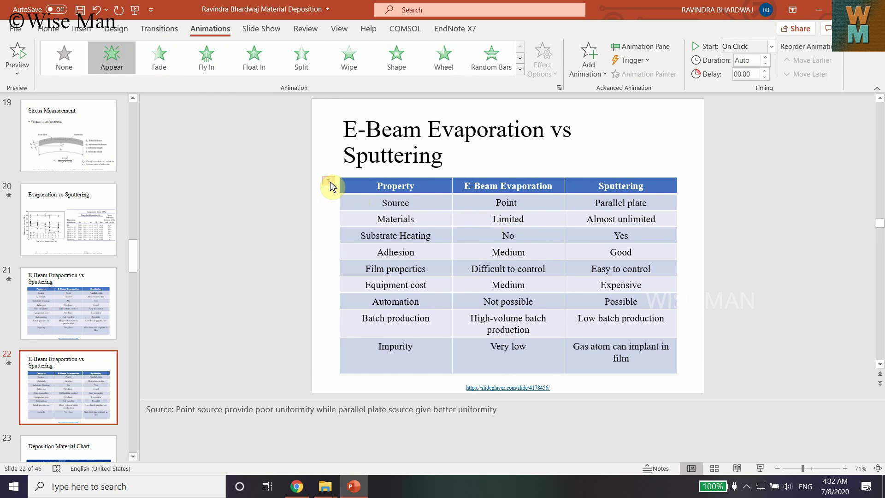
key(Delete)
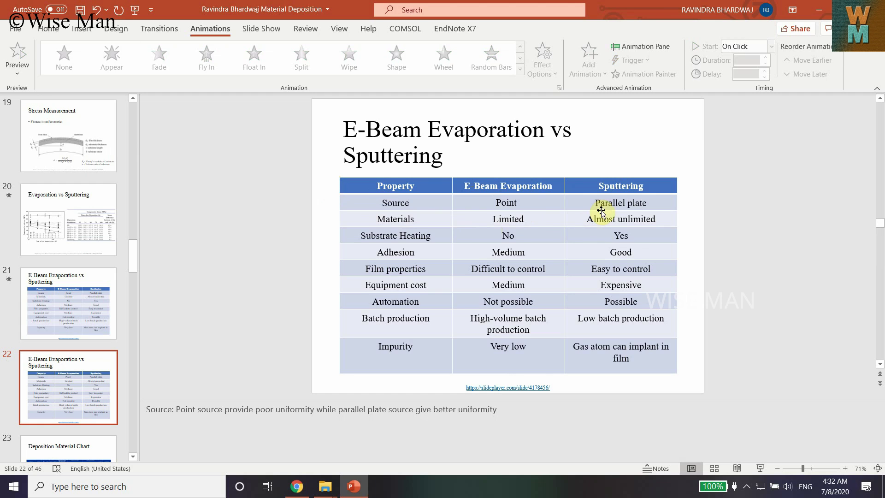
Ungroup the converted table again into separate text and cell shapes
click(560, 183)
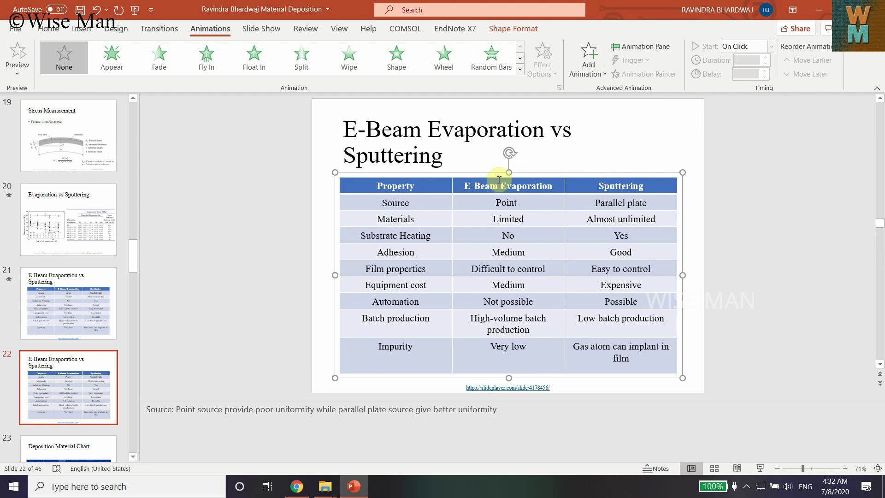
click(49, 29)
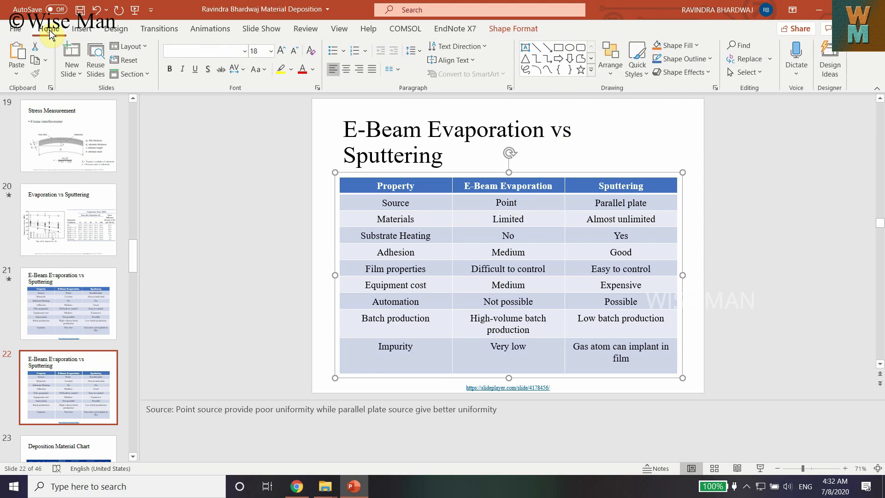
click(611, 69)
click(635, 206)
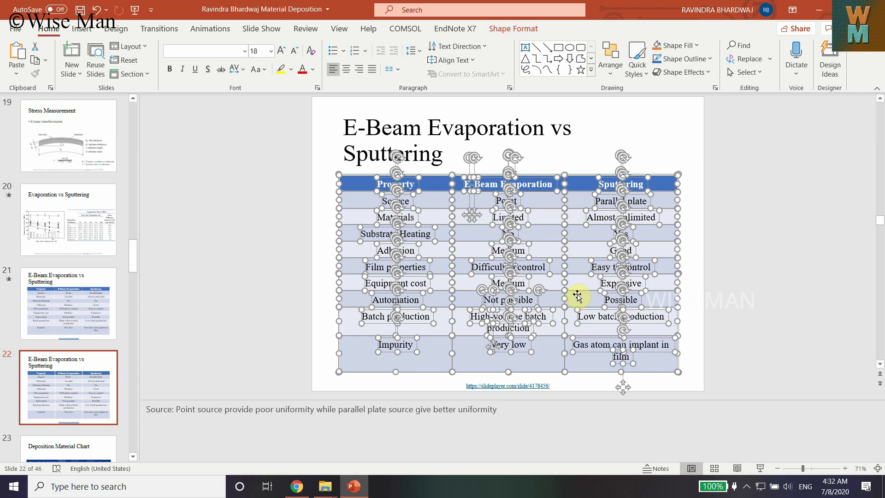
click(697, 283)
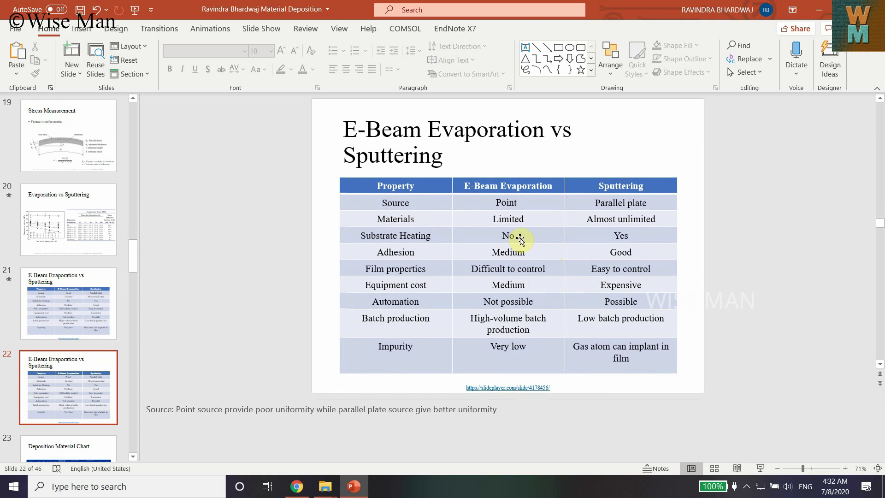
Give the Point text box an Appear On Click animation, undoing an accidental move
click(514, 203)
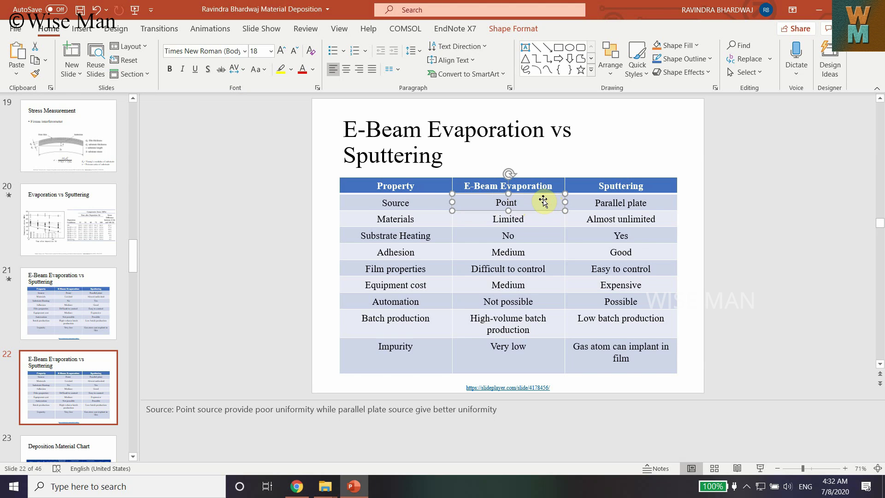
drag(544, 201, 549, 240)
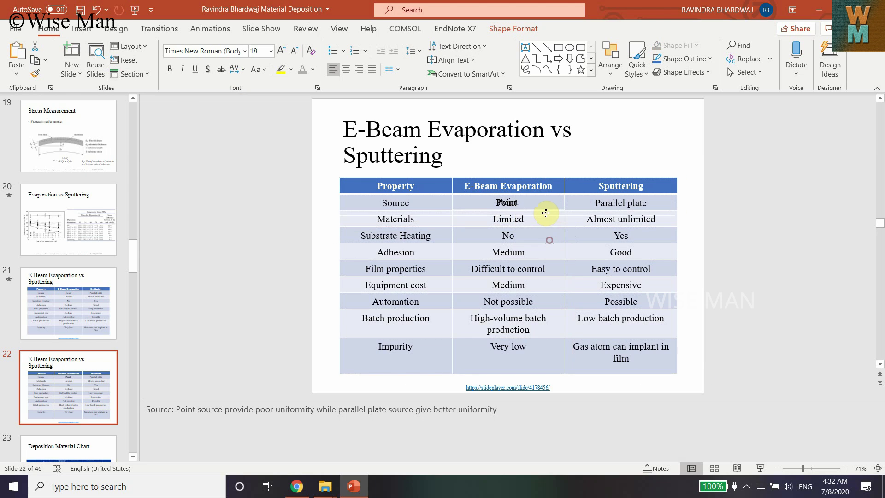
key(ctrl+z)
key(ctrl+z)
click(518, 206)
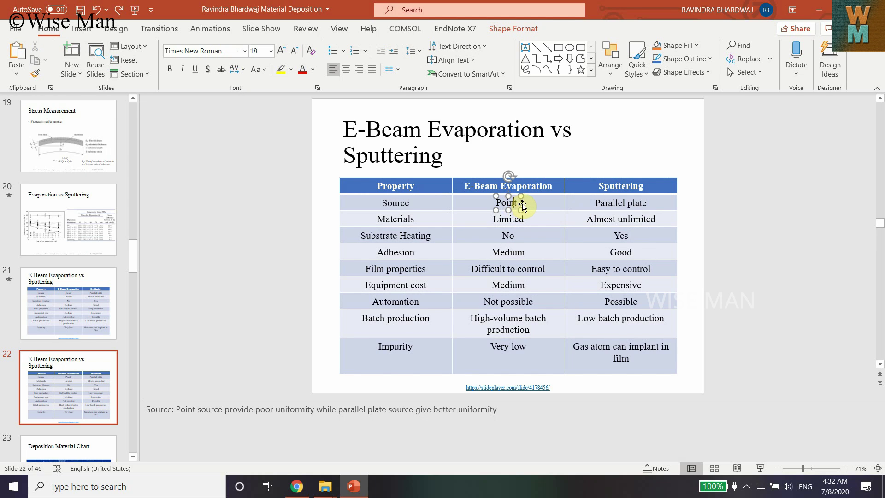
click(523, 204)
click(518, 205)
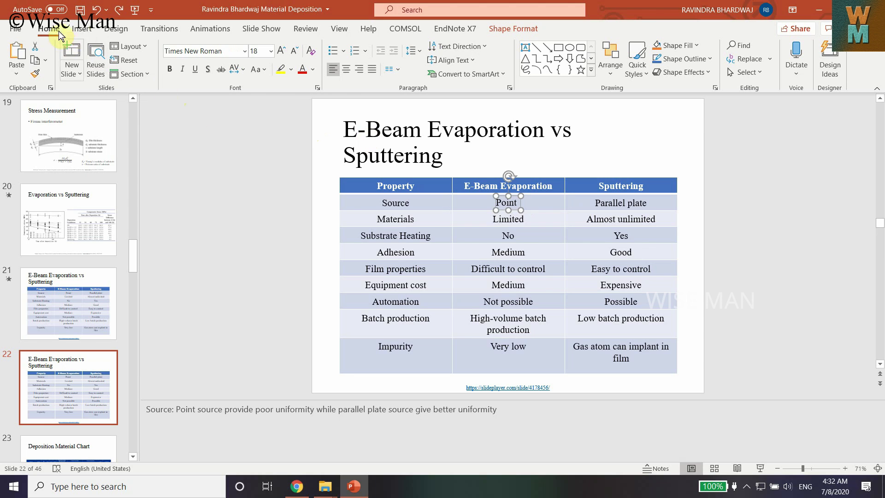
click(208, 30)
click(119, 64)
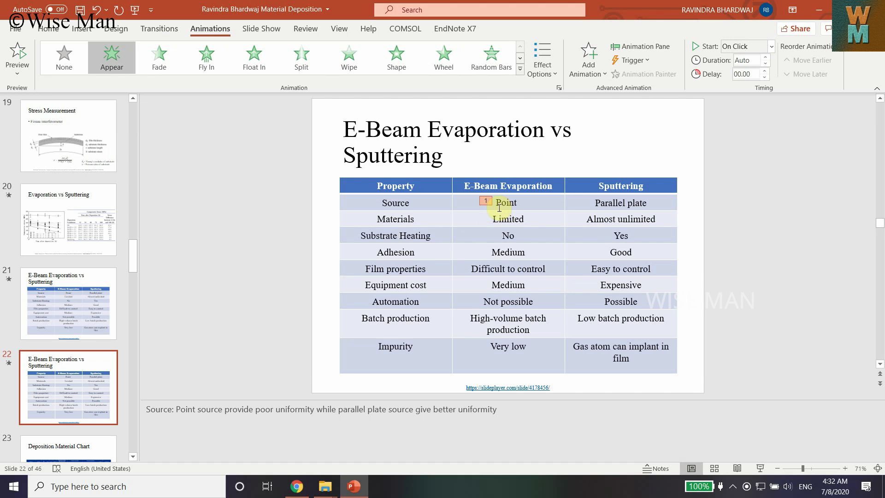
Give the Parallel plate text box an Appear animation as effect 2
click(631, 202)
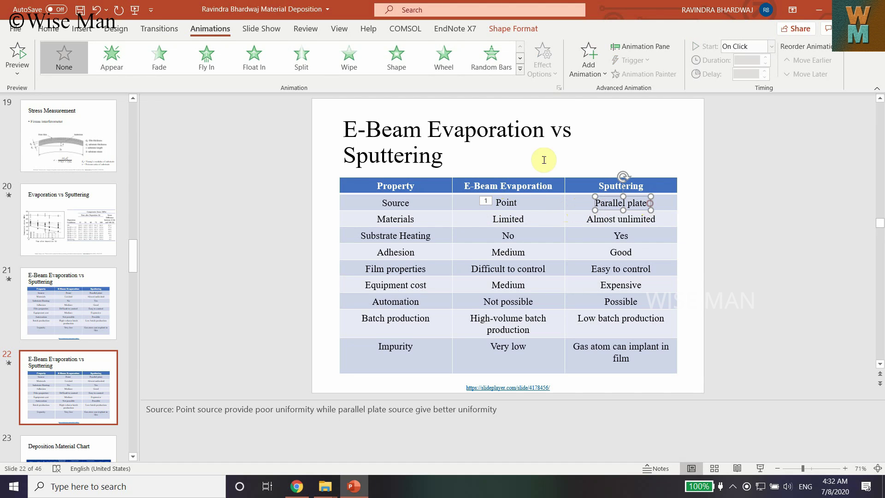
click(117, 56)
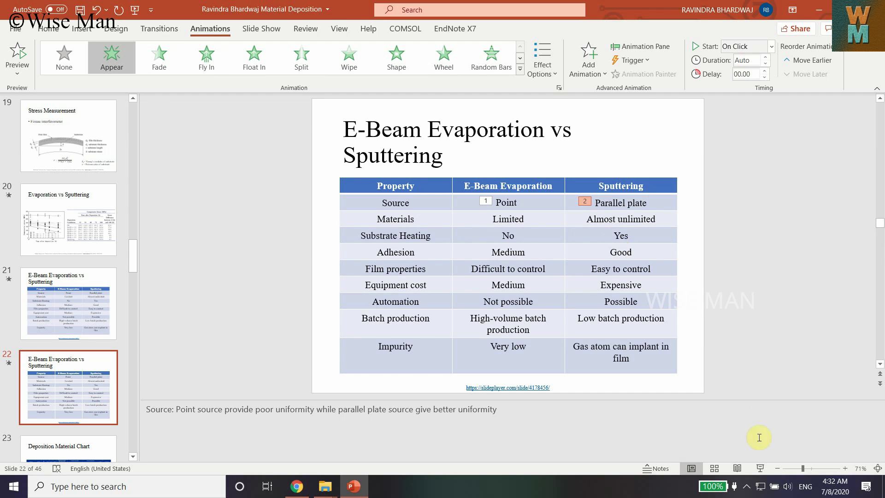
click(760, 468)
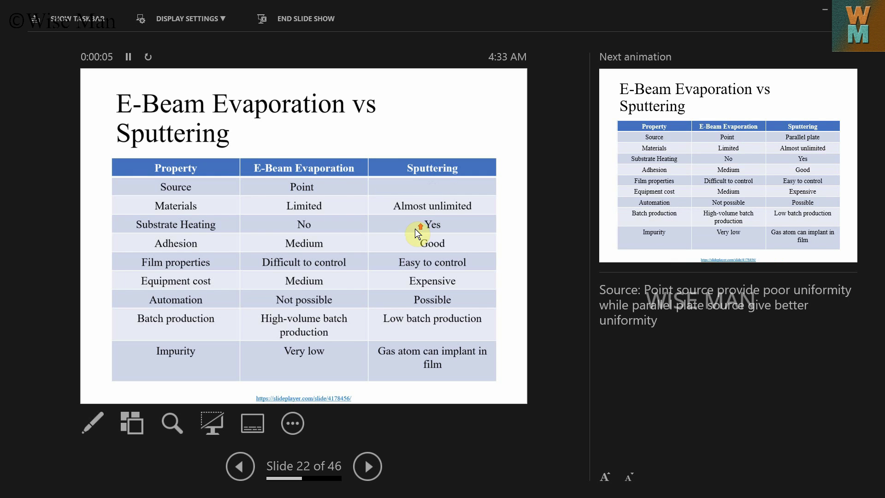
click(415, 228)
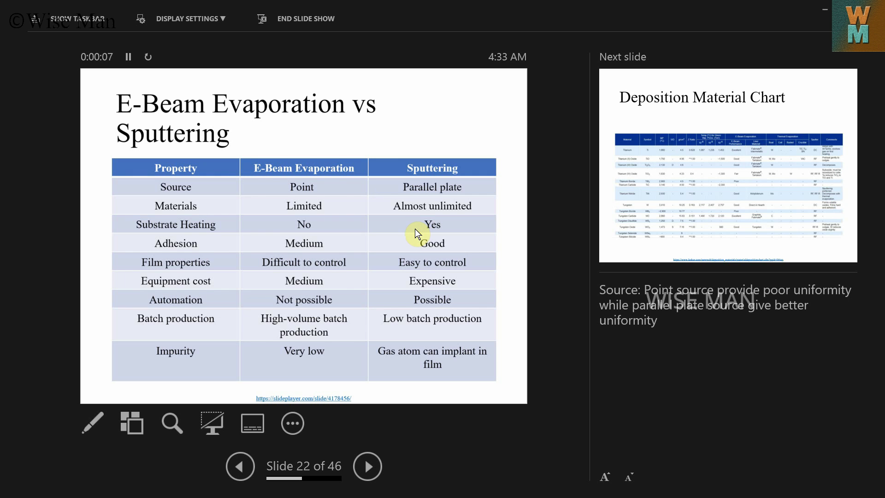
scroll(415, 228, up, 1)
click(414, 229)
scroll(415, 229, up, 1)
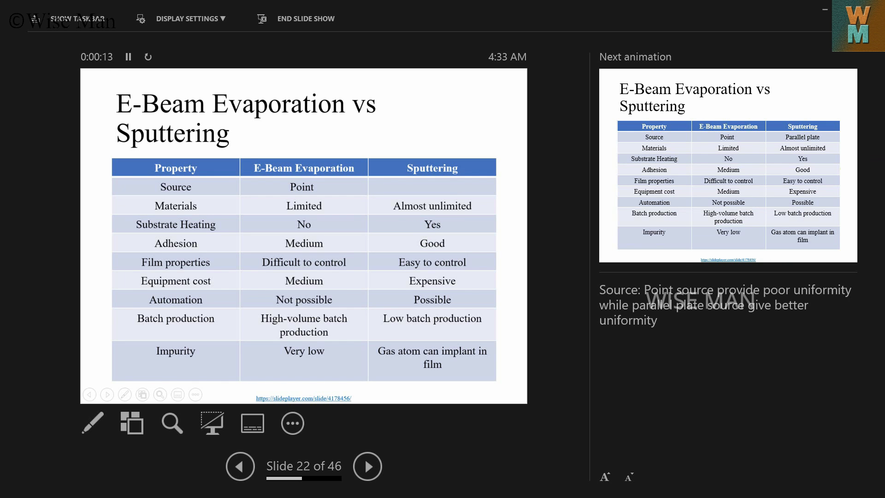
key(Right)
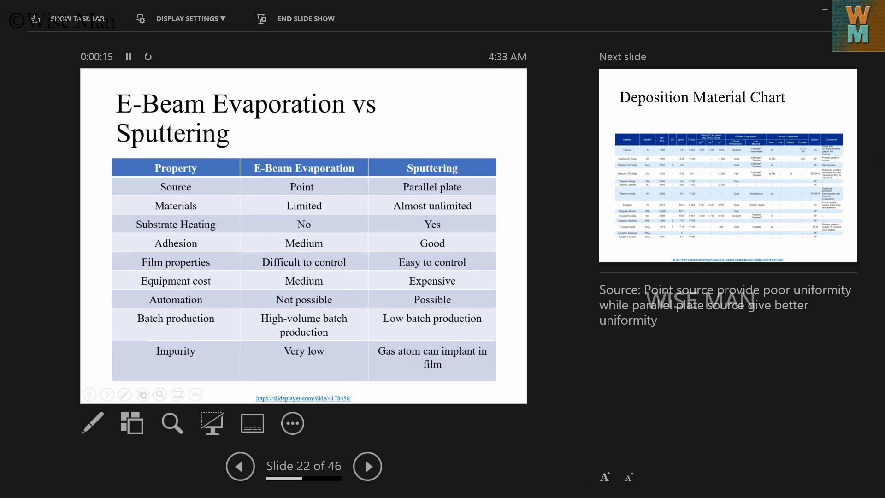
key(Escape)
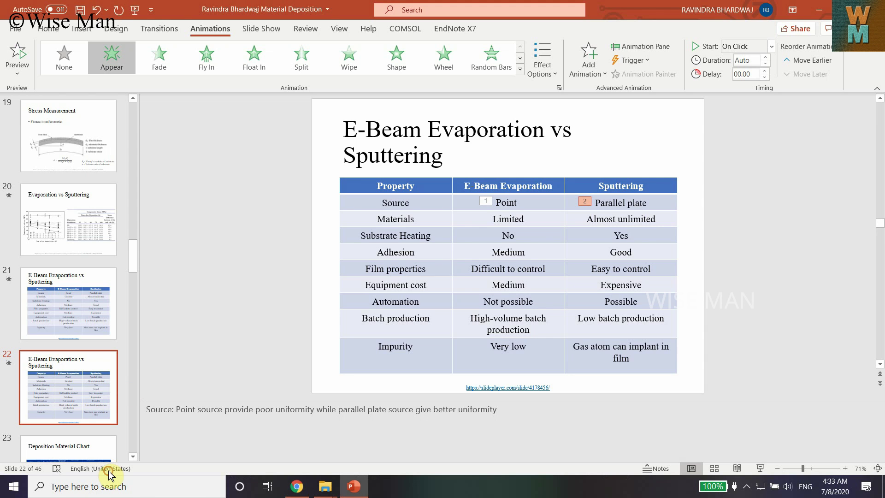
click(255, 328)
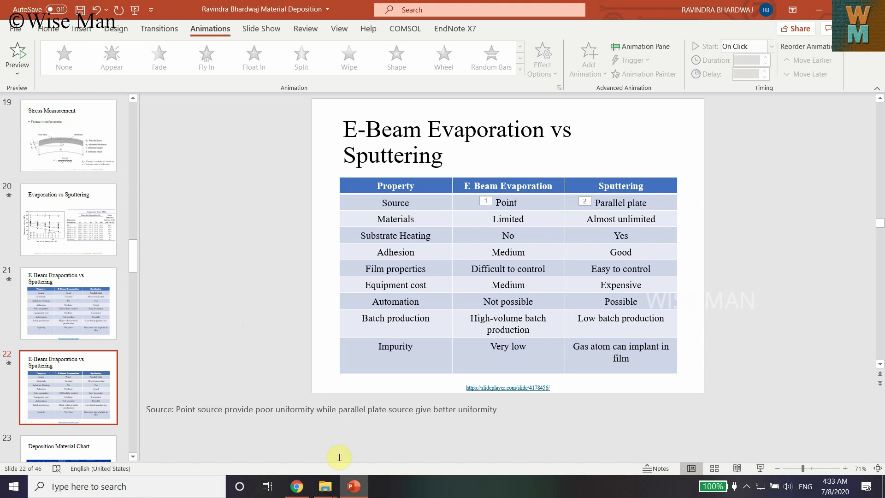